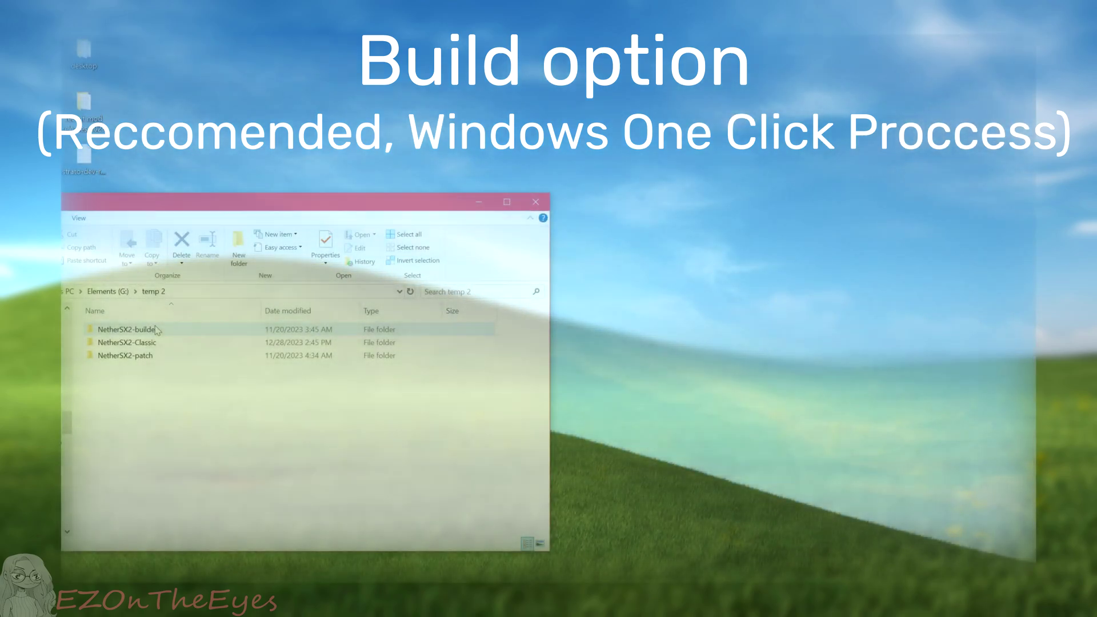
- Open the NetherSX2-builder folder and read through the build instructions in its README.txt
{"action": "double_click", "coordinate": [126, 329]}
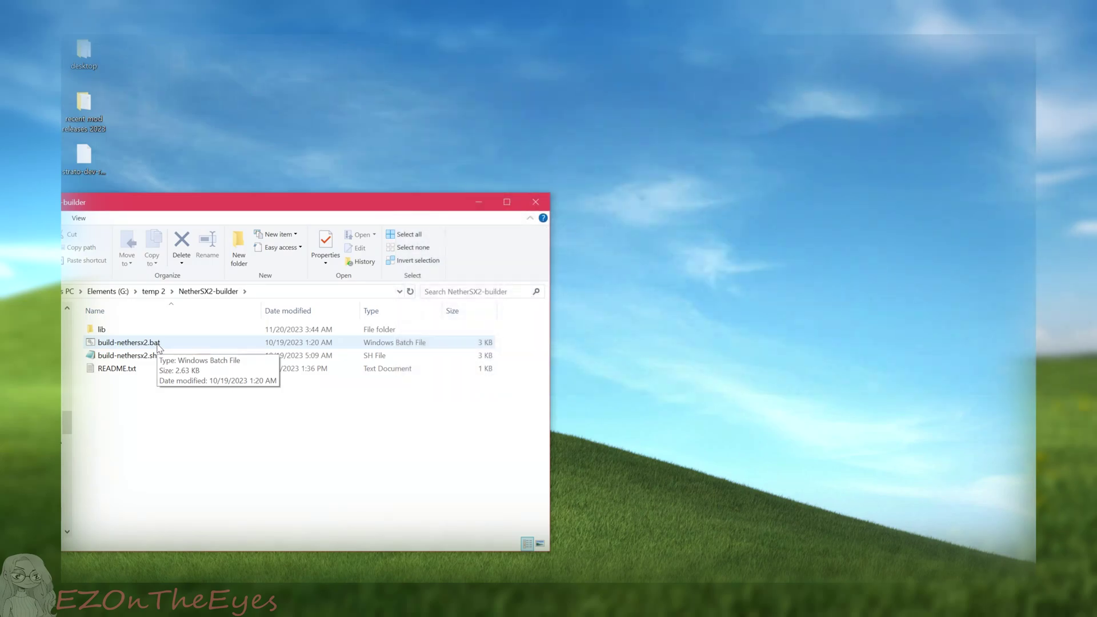
{"action": "double_click", "coordinate": [132, 369]}
{"action": "left_click", "coordinate": [368, 468]}
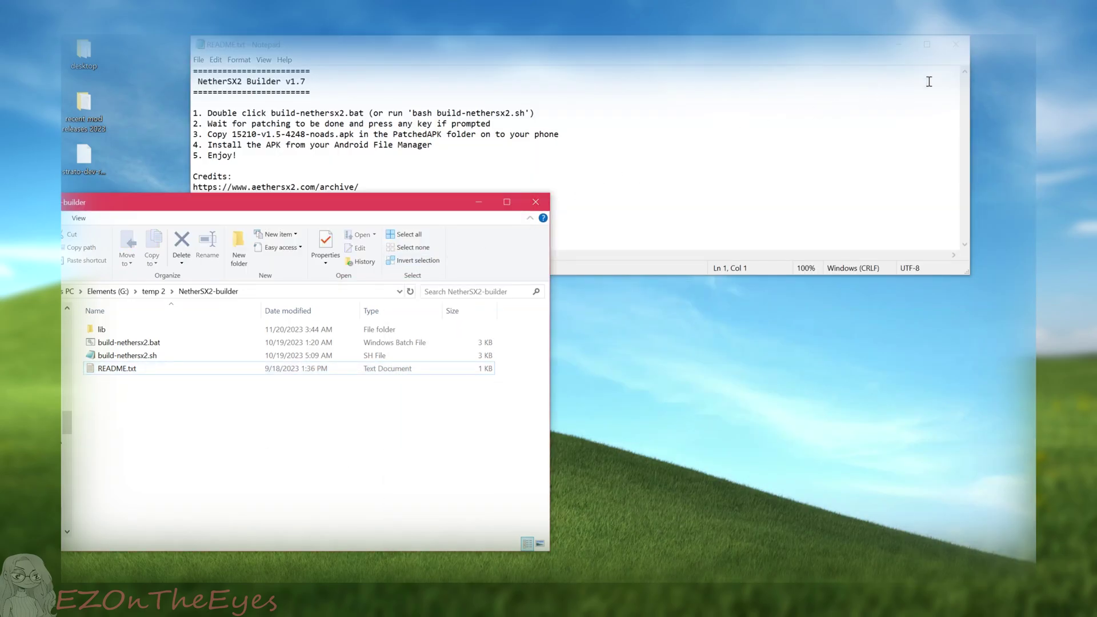
{"action": "left_click", "coordinate": [964, 44]}
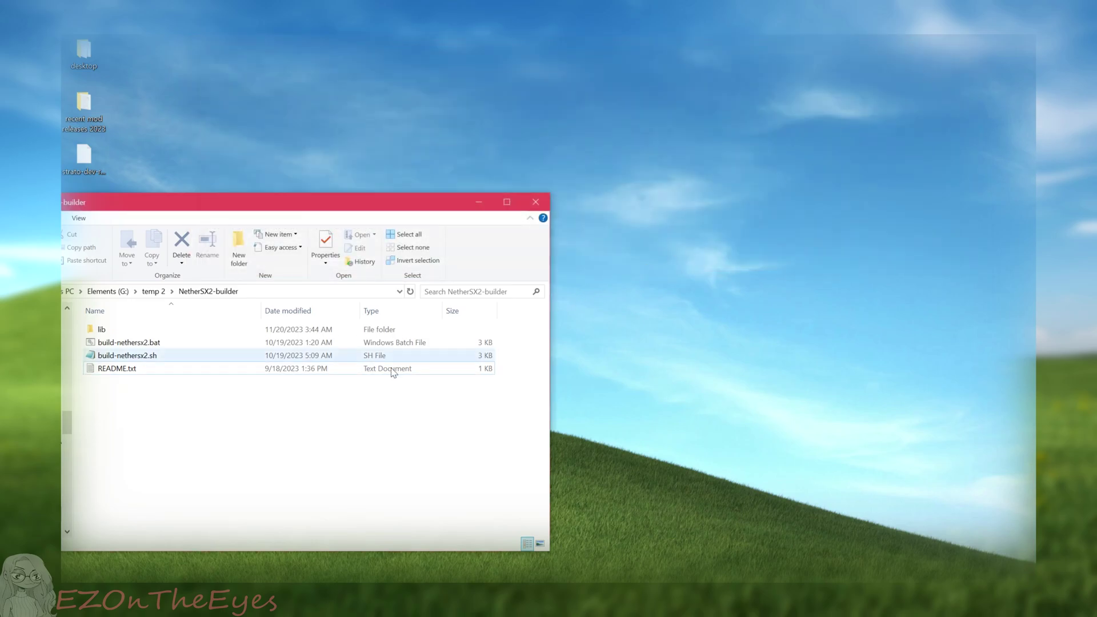
- Run build-nethersx2.bat to build the patched NetherSX2 APK and open the PatchedAPK output folder
{"action": "double_click", "coordinate": [169, 342]}
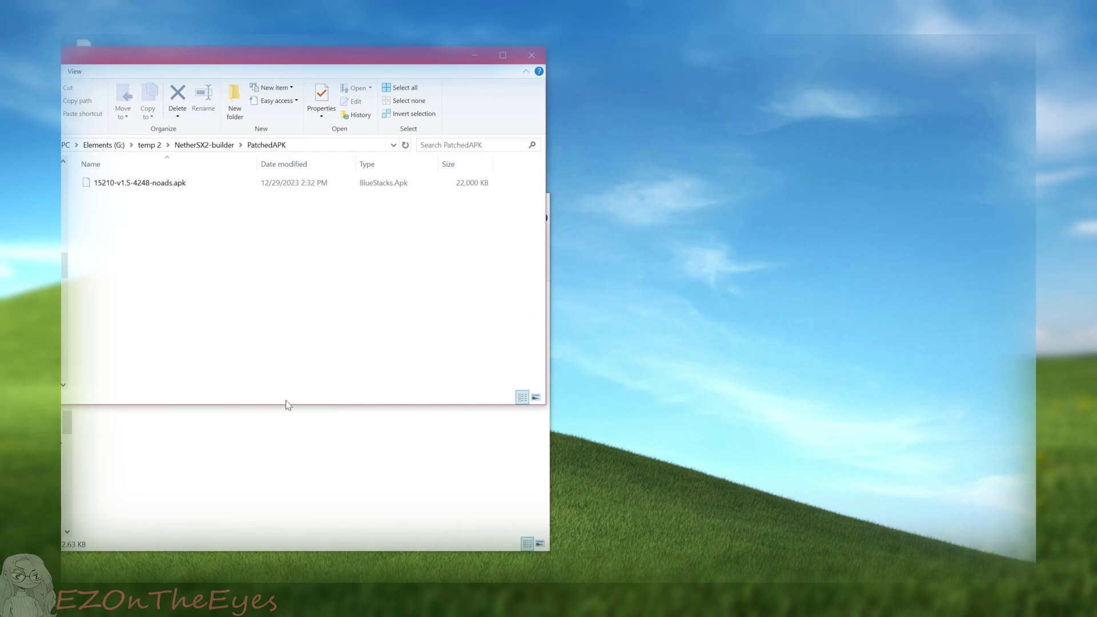
{"action": "left_click_drag", "start_coordinate": [203, 236], "coordinate": [630, 166]}
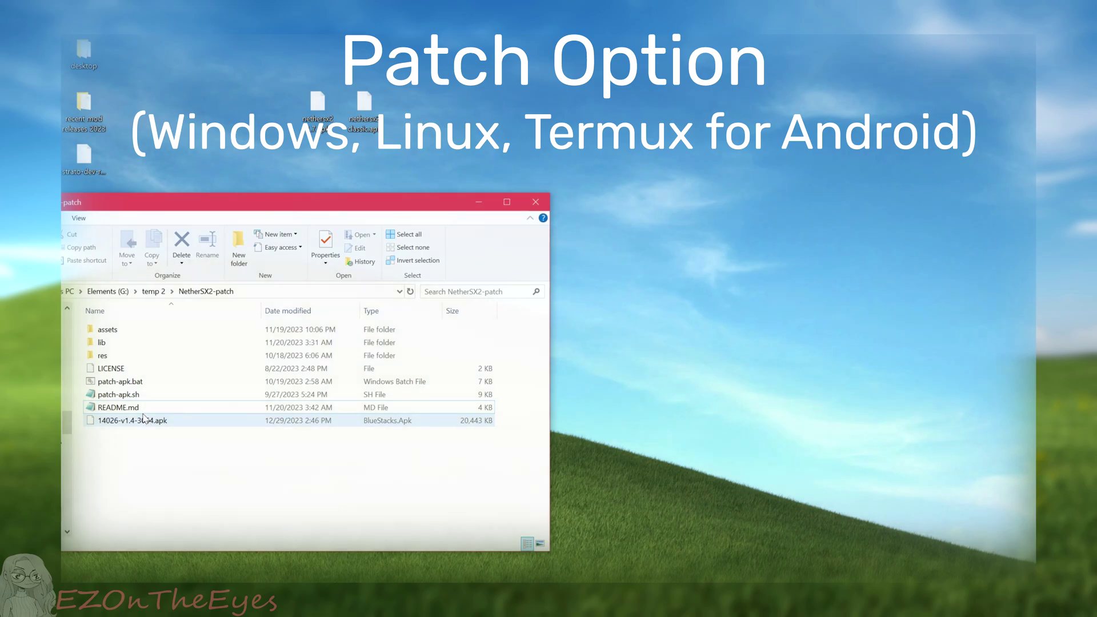
- Run patch-apk.bat in the NetherSX2-patch folder containing 14026-v1.4-3064.apk and close the finished patcher
{"action": "left_click", "coordinate": [141, 422]}
{"action": "left_click_drag", "start_coordinate": [114, 451], "coordinate": [156, 443]}
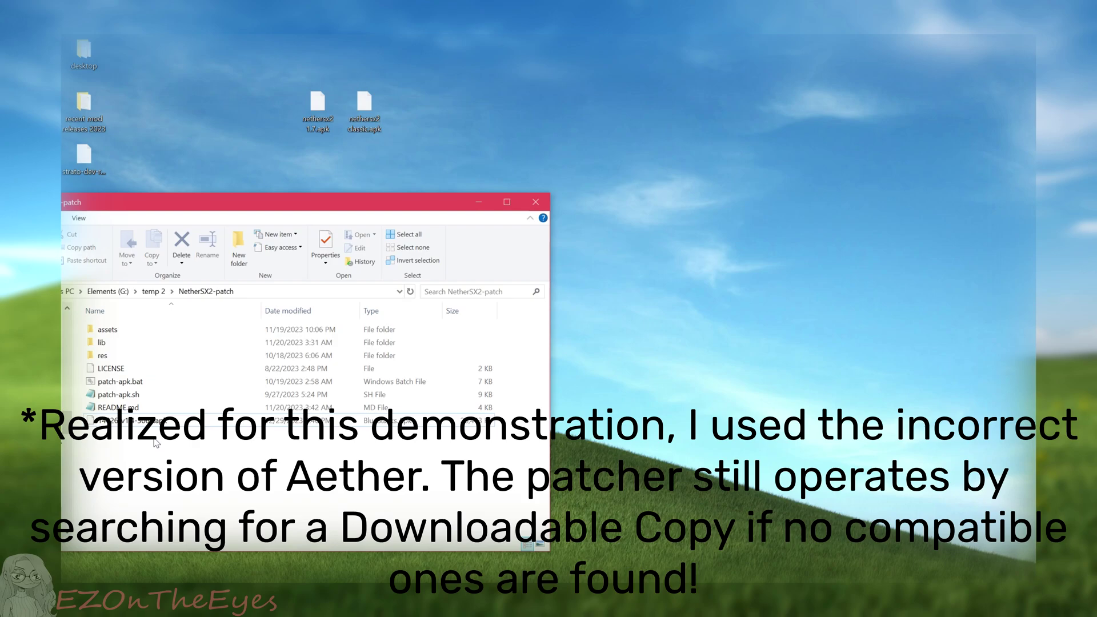
{"action": "double_click", "coordinate": [126, 382]}
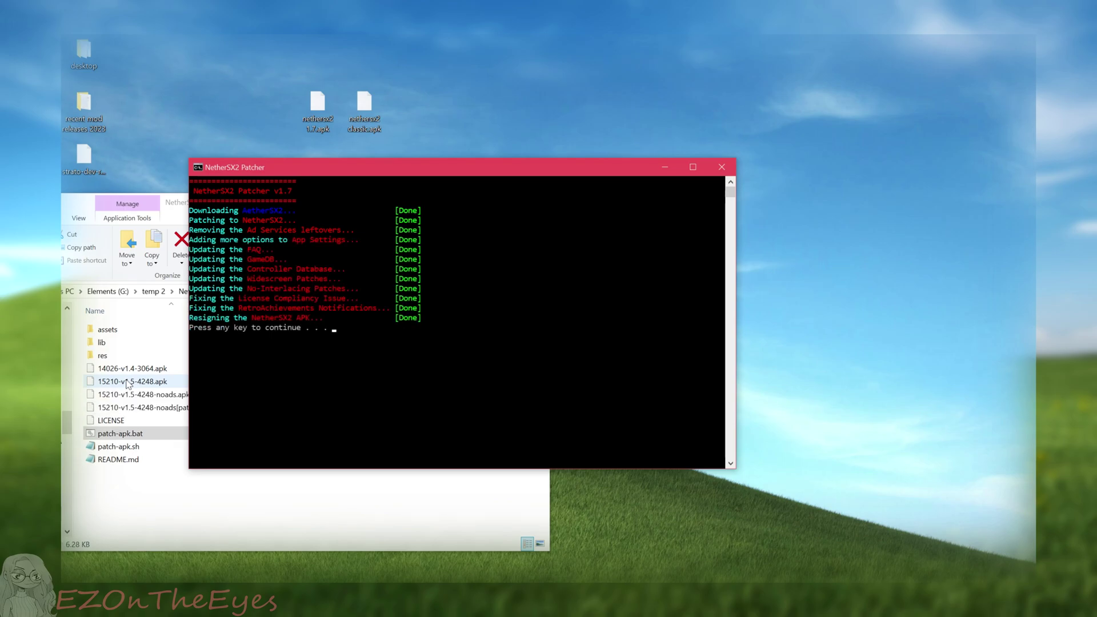
{"action": "key", "text": "Return"}
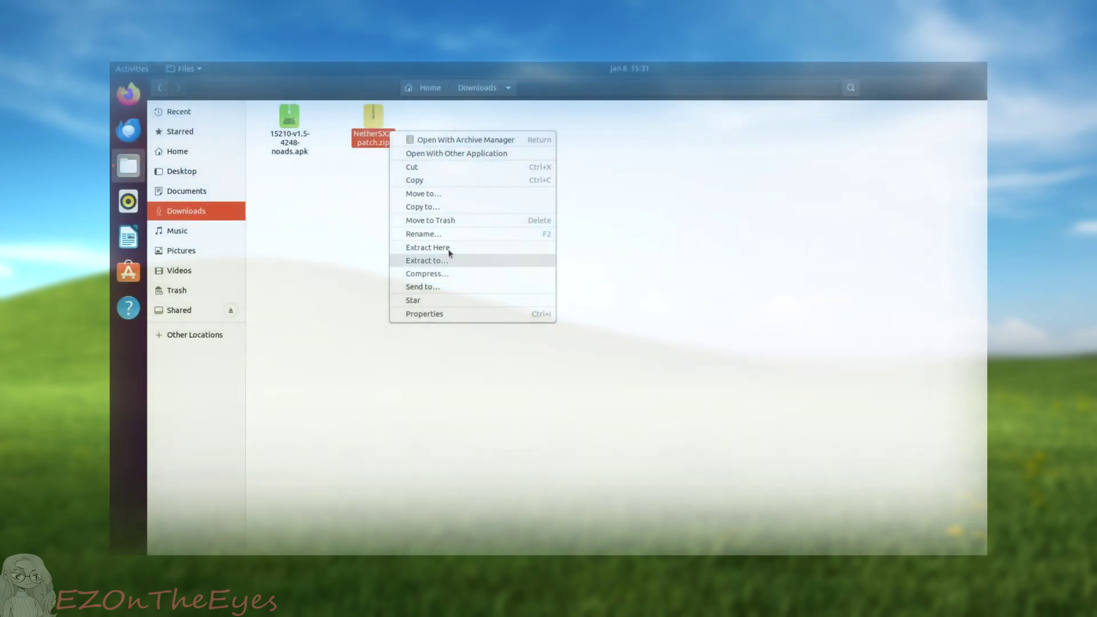
- In Ubuntu's Files, extract the NetherSX2-patch archive in Downloads and copy 15210-v1.5-4248-noads.apk into the extracted folder
{"action": "left_click", "coordinate": [447, 249]}
{"action": "right_click", "coordinate": [361, 140]}
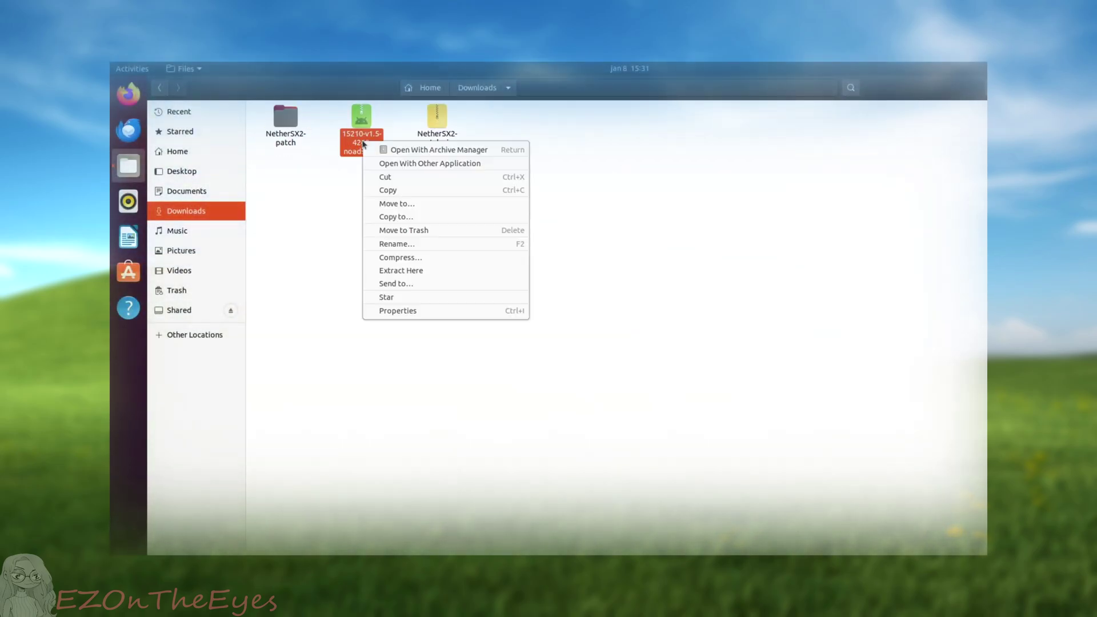
{"action": "left_click", "coordinate": [379, 193]}
{"action": "double_click", "coordinate": [291, 134]}
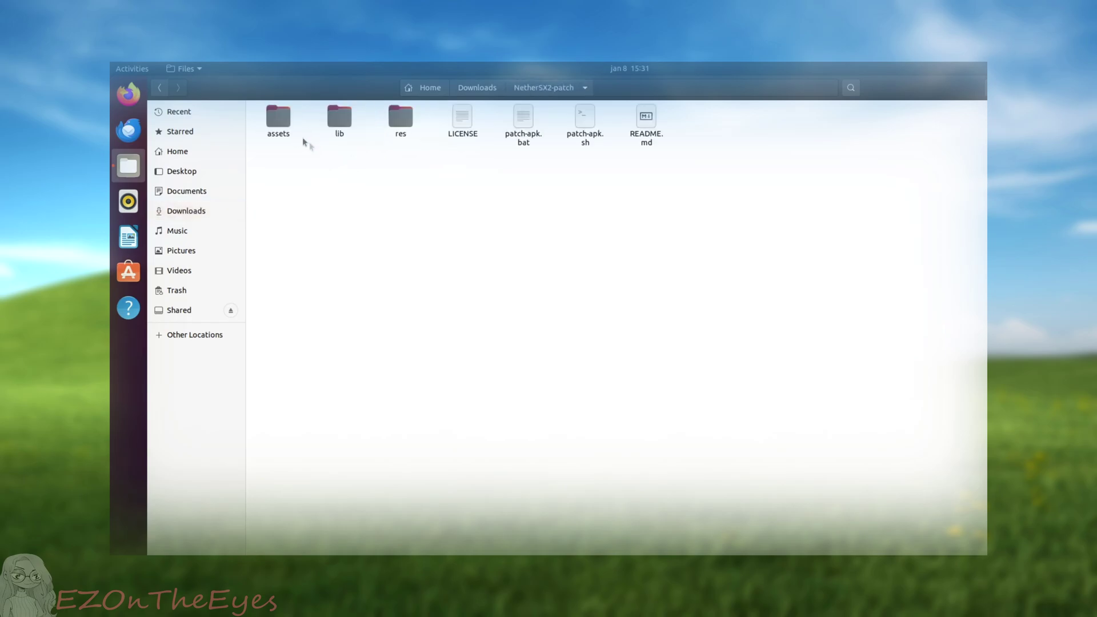
{"action": "right_click", "coordinate": [417, 202]}
{"action": "left_click", "coordinate": [442, 221]}
- Allow patch-apk.sh to be executed as a program in its file permissions
{"action": "right_click", "coordinate": [639, 132]}
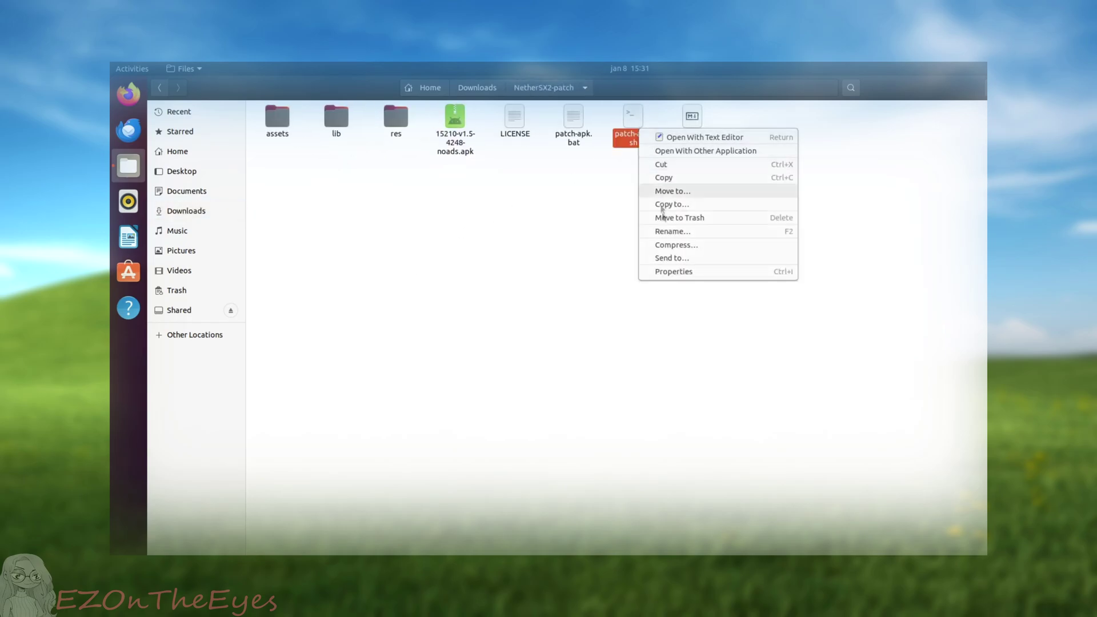
{"action": "left_click", "coordinate": [673, 272]}
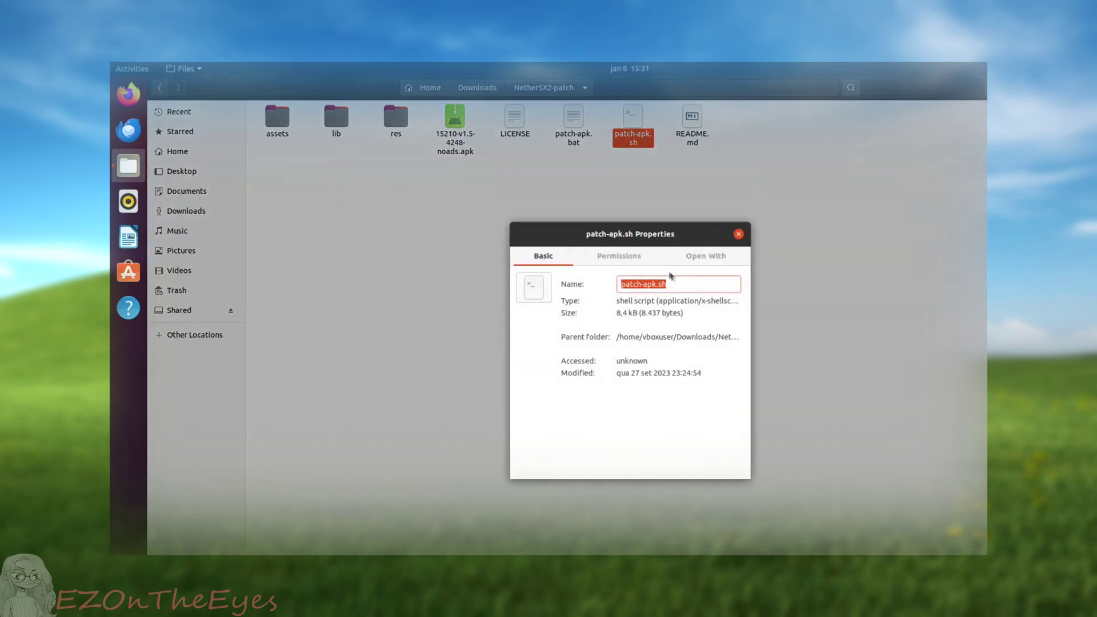
{"action": "left_click", "coordinate": [629, 257]}
{"action": "left_click", "coordinate": [604, 409]}
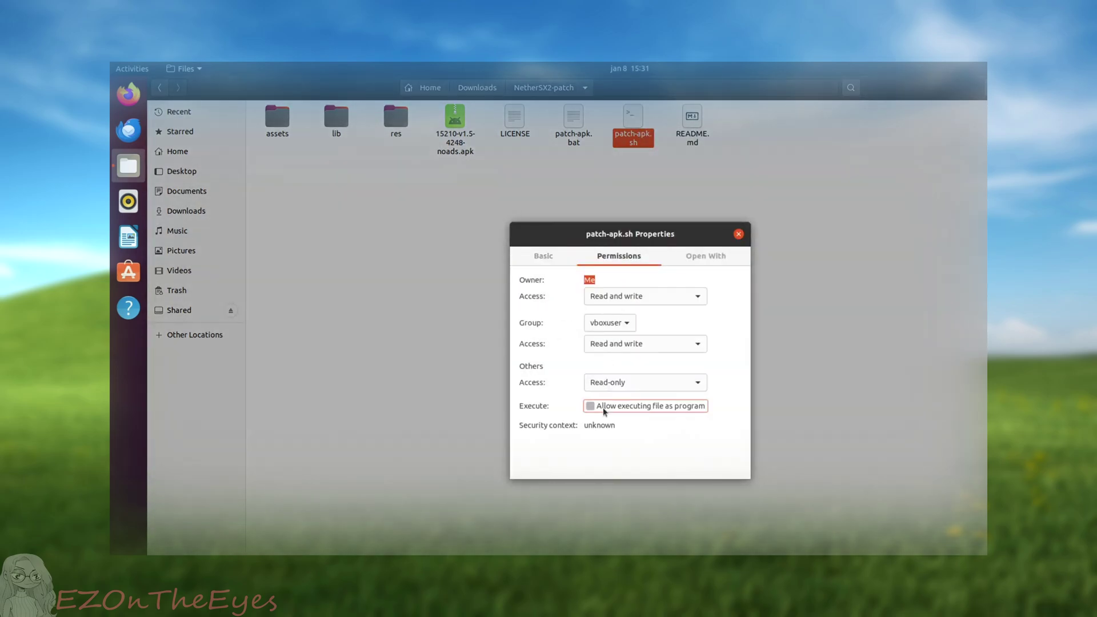
{"action": "left_click", "coordinate": [738, 235]}
- Open a terminal in the NetherSX2-patch folder and run ./patch-apk.sh
{"action": "right_click", "coordinate": [468, 228]}
{"action": "left_click", "coordinate": [489, 295]}
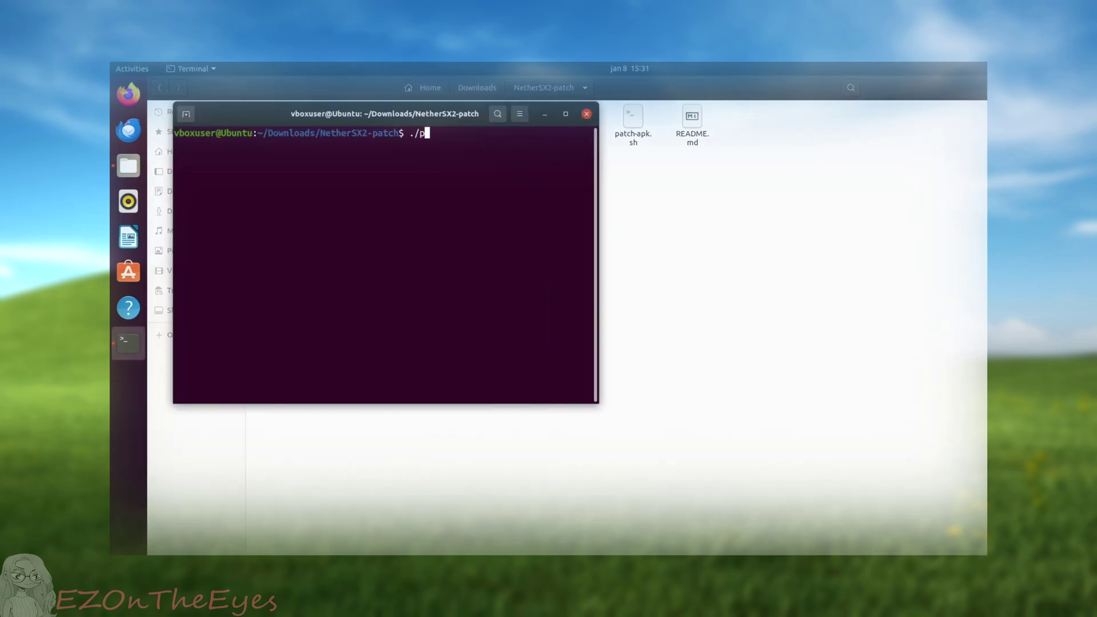
{"action": "type", "text": "./patch-apk.sh"}
{"action": "key", "text": "Return"}
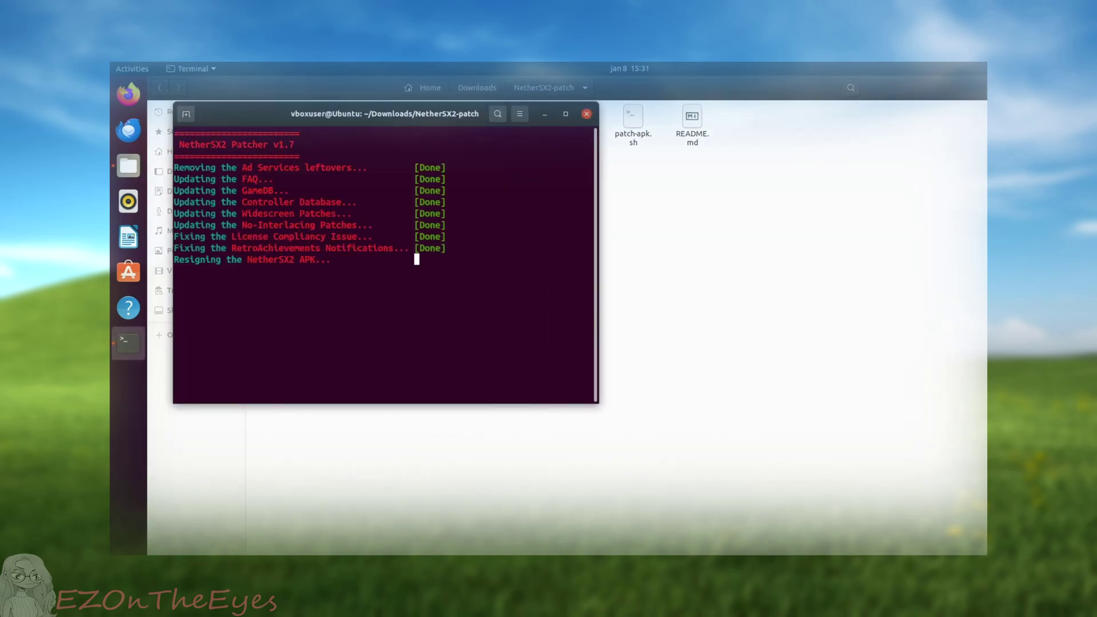
- Compute the md5sum of 15210-v1.5-4248-noads.apk in the patch folder and of the original APK in the parent folder
{"action": "type", "text": "md5sum "}
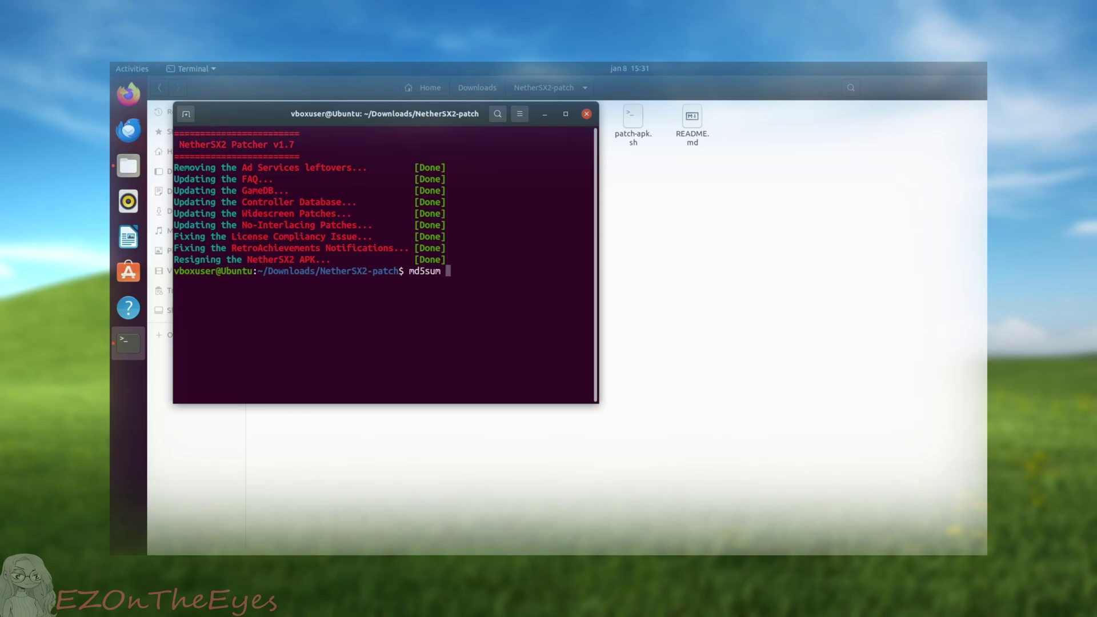
{"action": "type", "text": "15210-v1.5-4248-noads.apk"}
{"action": "key", "text": "Return"}
{"action": "type", "text": "md5sum ../1"}
{"action": "key", "text": "Tab"}
{"action": "key", "text": "Return"}
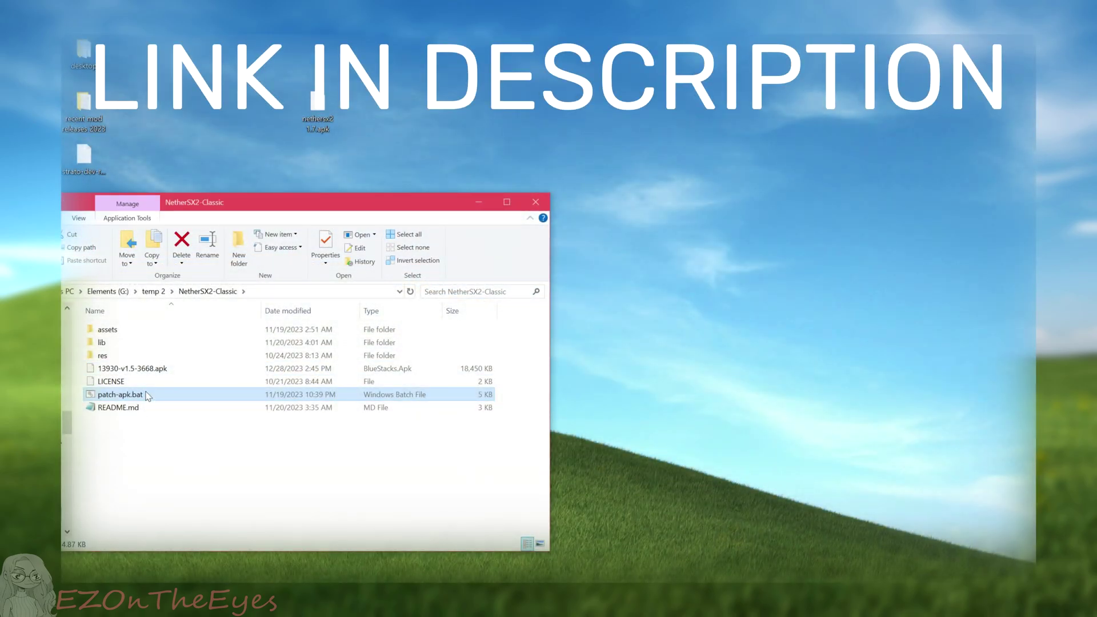
- In the Windows NetherSX2-Classic folder, check README.md and run patch-apk.bat on 13930-v1.5-3668.apk, closing the finished patcher
{"action": "double_click", "coordinate": [166, 409]}
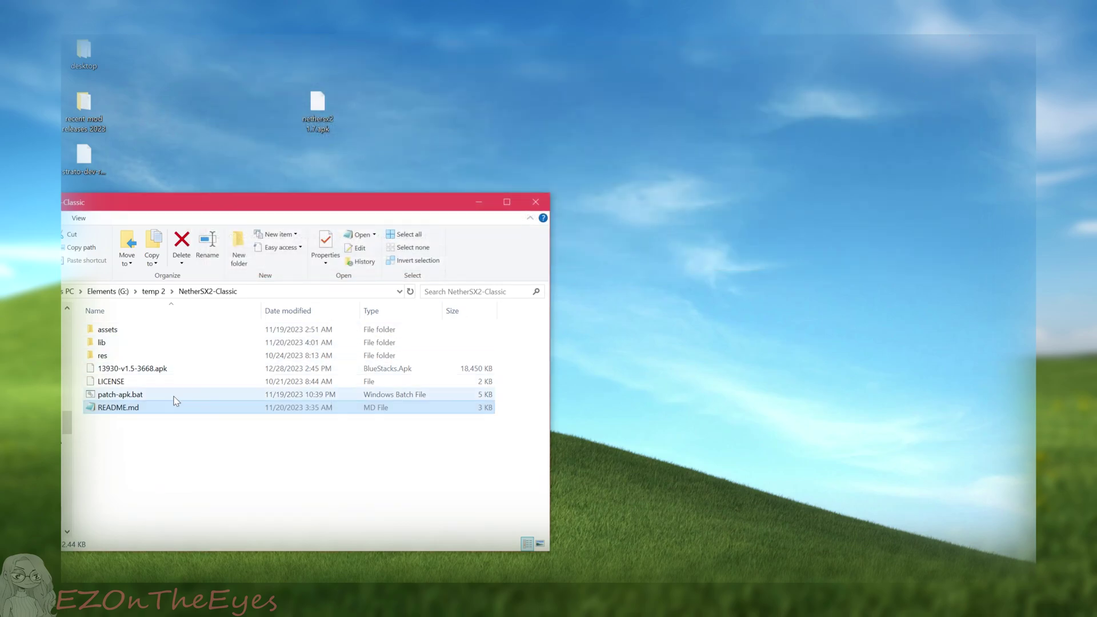
{"action": "double_click", "coordinate": [139, 394]}
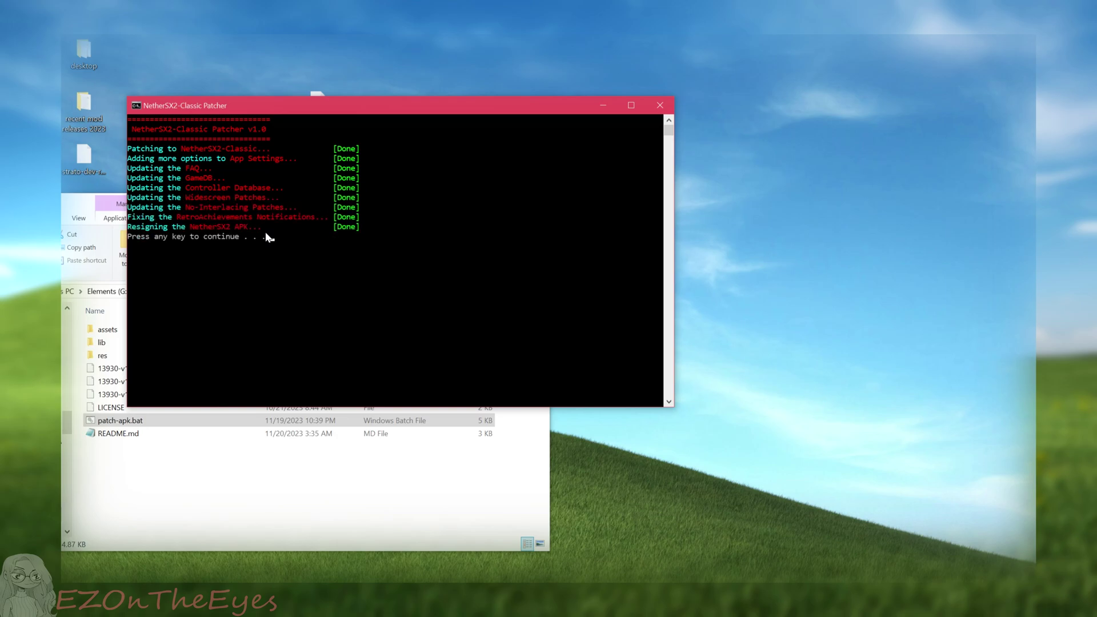
{"action": "left_click", "coordinate": [286, 267]}
{"action": "key", "text": "Return"}
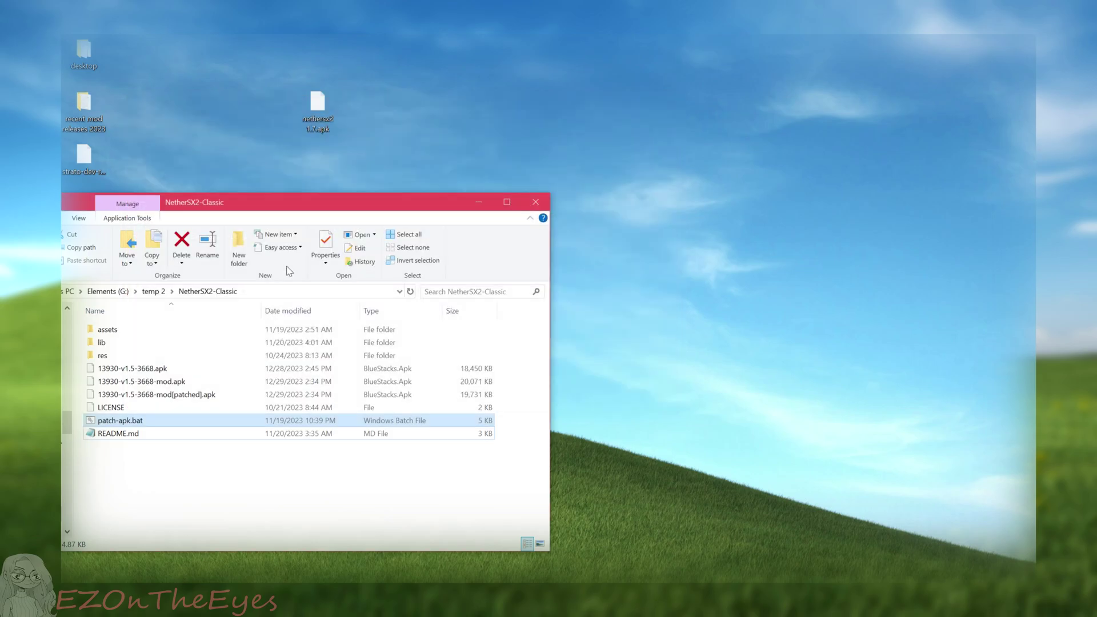
- Rename 13930-v1.5-3668-mod[patched].apk as nethersx2 cl.apk
{"action": "left_click", "coordinate": [178, 396]}
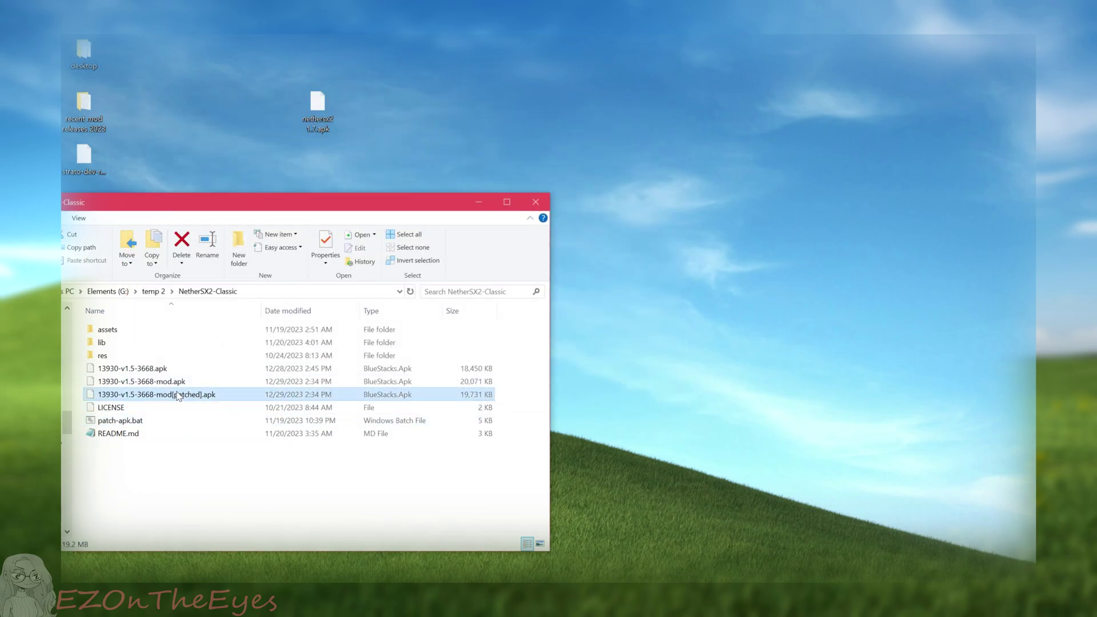
{"action": "right_click", "coordinate": [178, 396]}
{"action": "type", "text": "mnethersx2 cl.apk"}
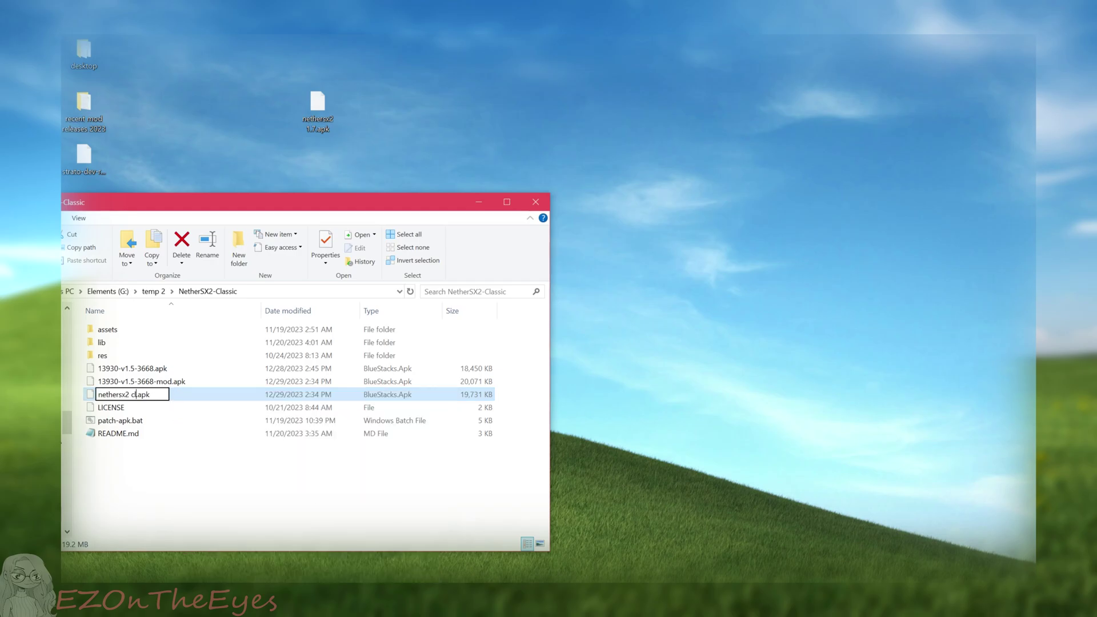